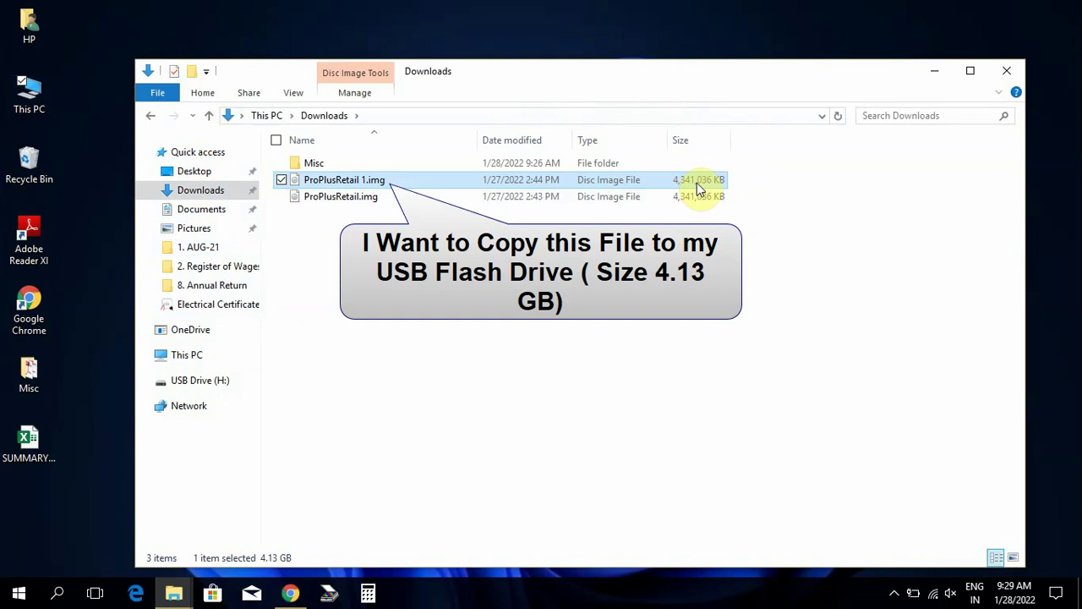
# Open the properties of ProPlusRetail 1.img in Downloads and check its file size.
pyautogui.click(315, 181)
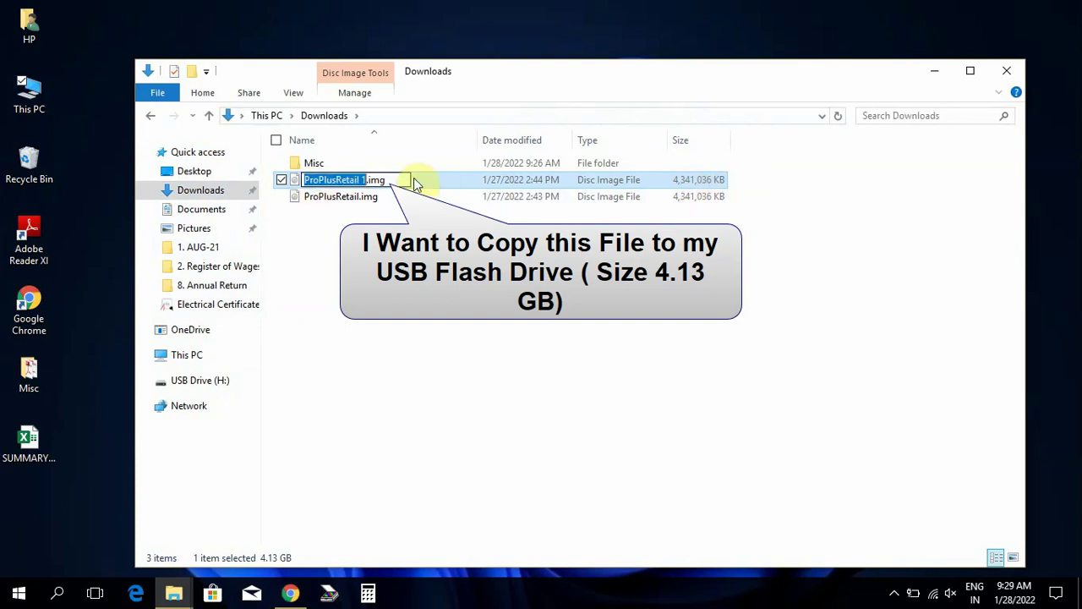
pyautogui.click(350, 195)
pyautogui.click(346, 185)
pyautogui.rightClick(345, 184)
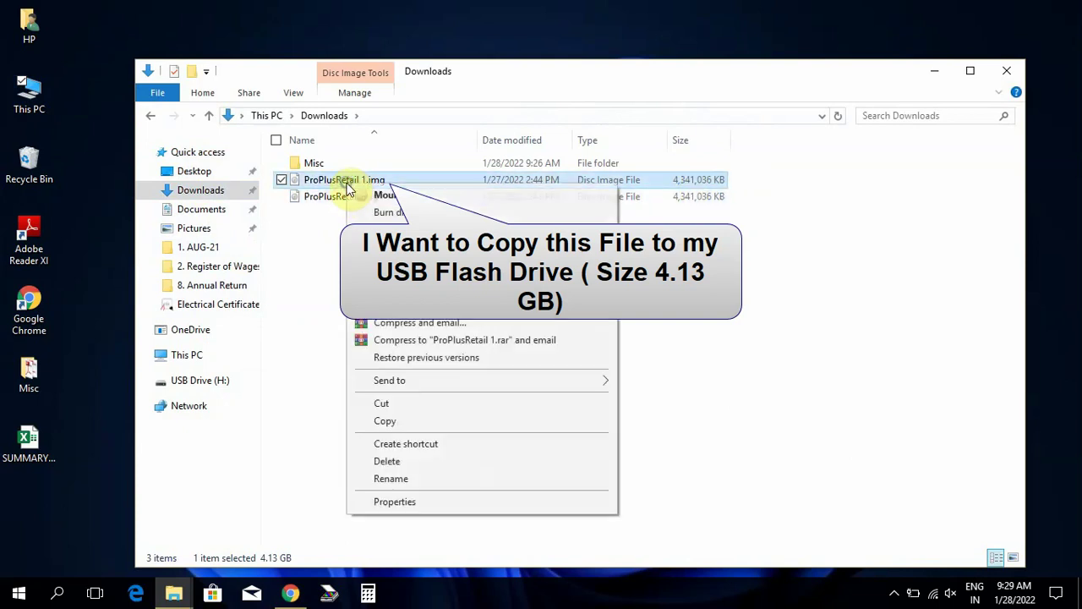
pyautogui.click(396, 502)
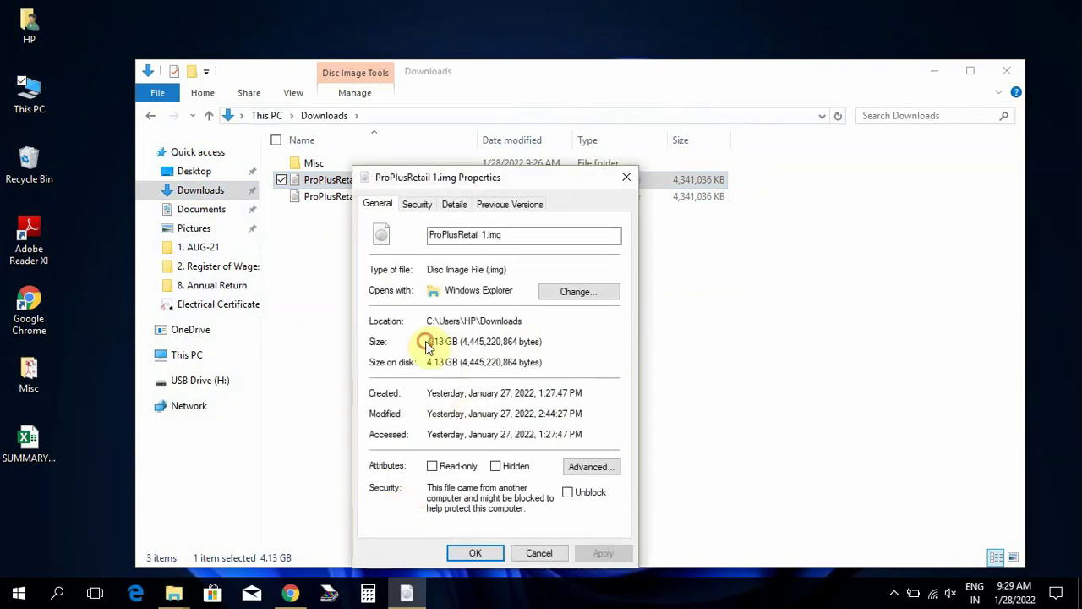
pyautogui.moveTo(455, 341); pyautogui.dragTo(426, 344)
pyautogui.click(473, 552)
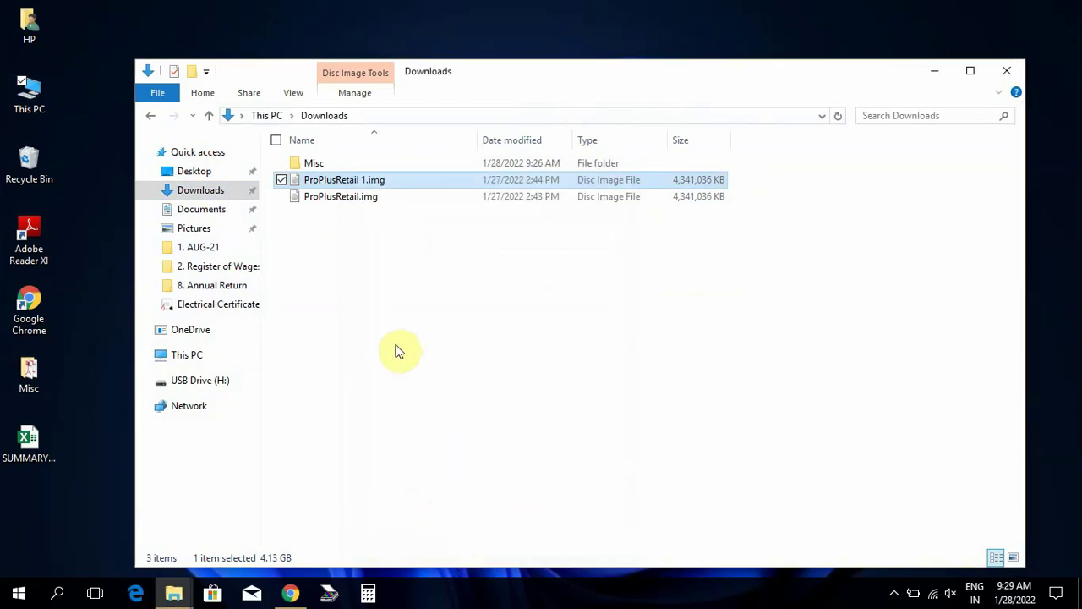
# Move the Downloads window aside to make room on the desktop for a second window.
pyautogui.click(396, 347)
pyautogui.moveTo(428, 65); pyautogui.dragTo(518, 71)
pyautogui.moveTo(203, 126); pyautogui.dragTo(635, 121)
# Open This PC and check the file system and free space in the properties of USB Drive (H:).
pyautogui.doubleClick(37, 82)
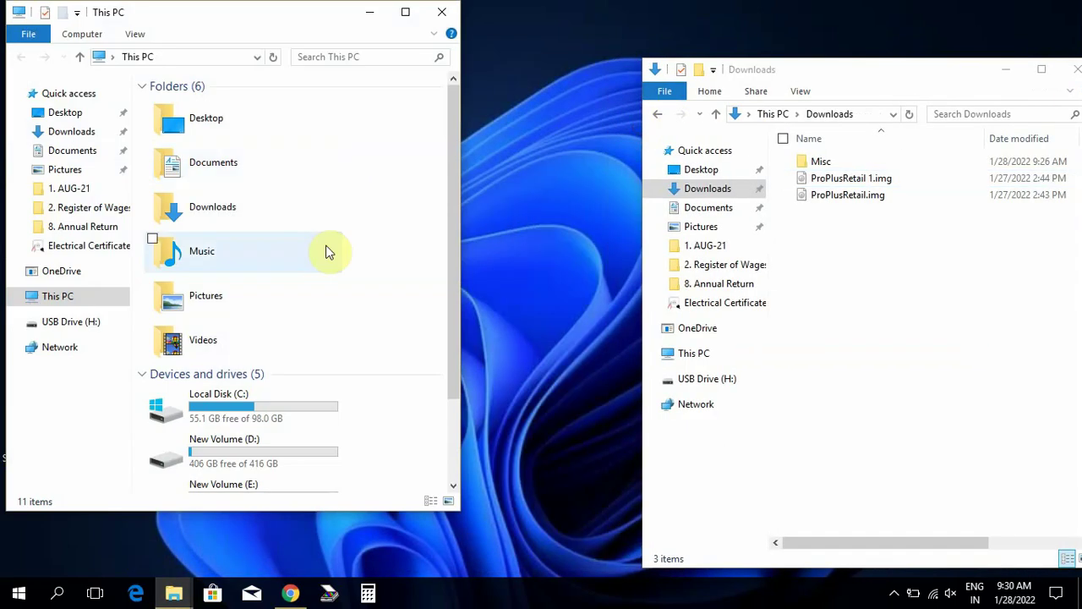
pyautogui.scroll(-3, 246, 448)
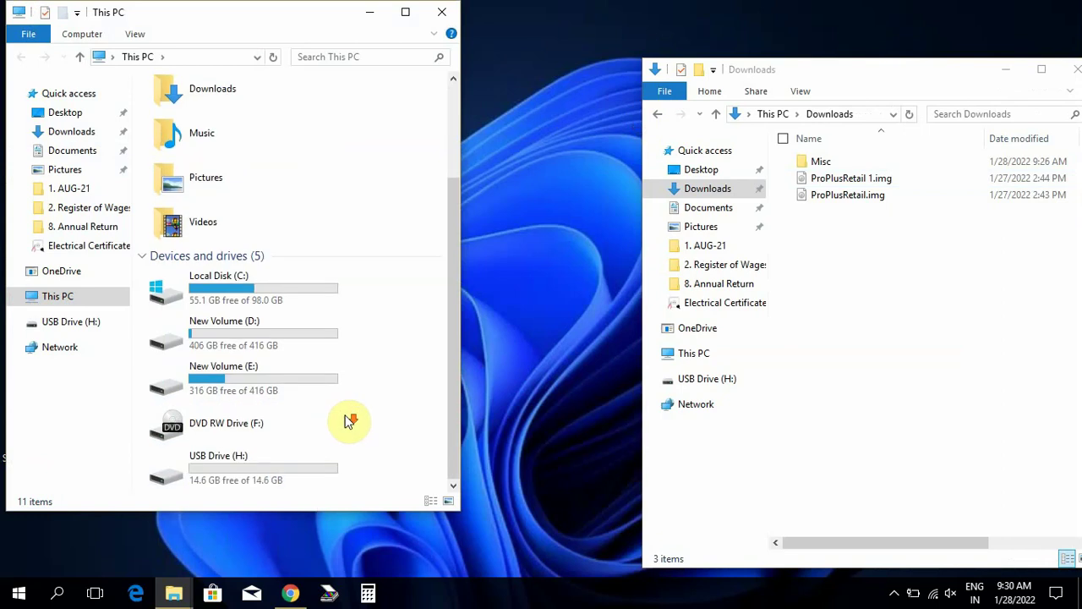
pyautogui.click(253, 459)
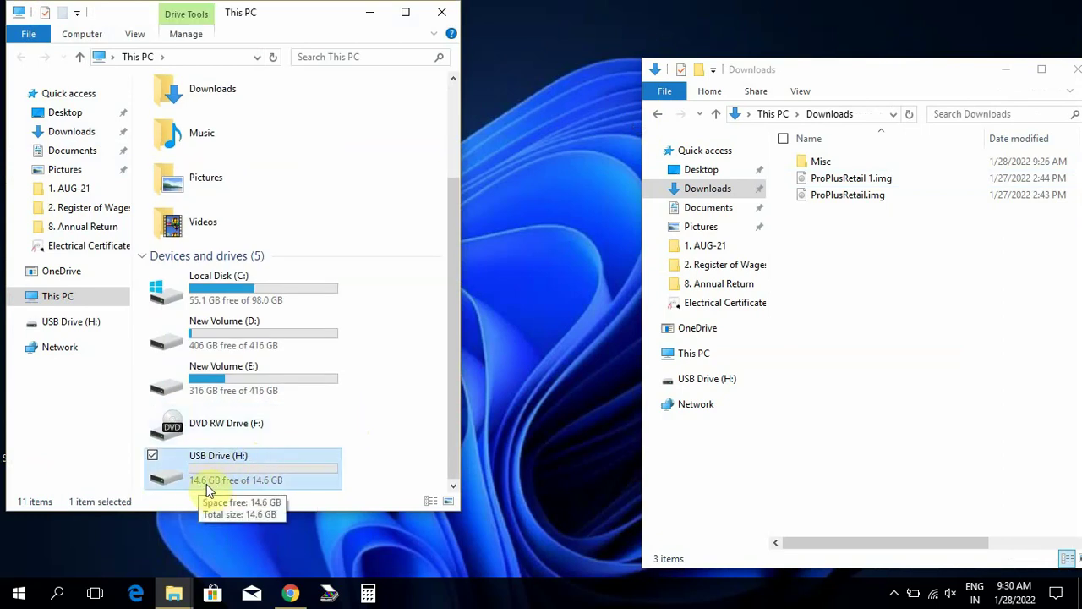
pyautogui.rightClick(224, 468)
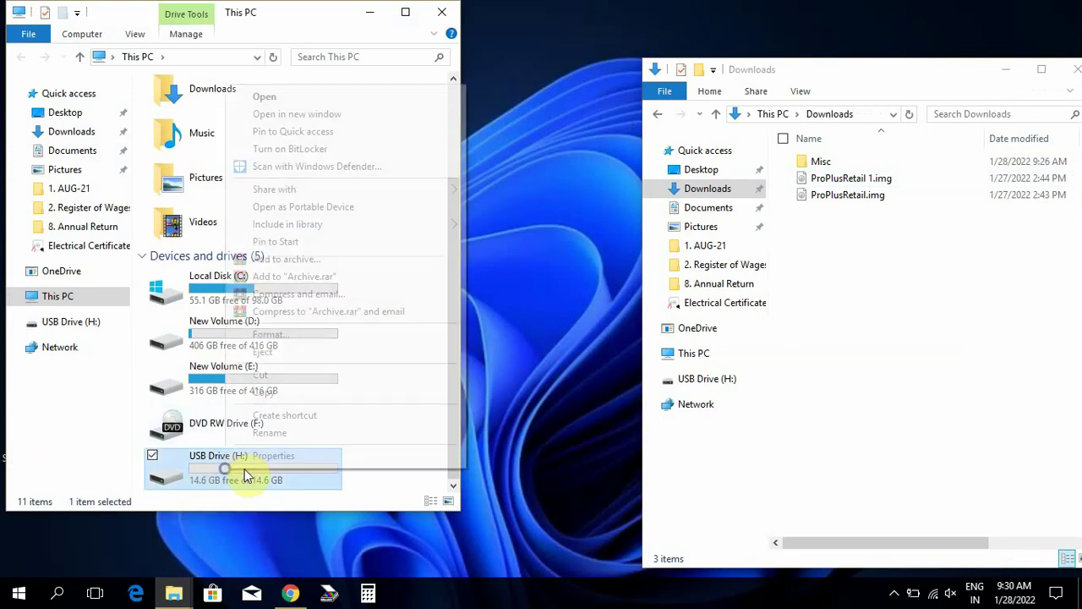
pyautogui.click(263, 456)
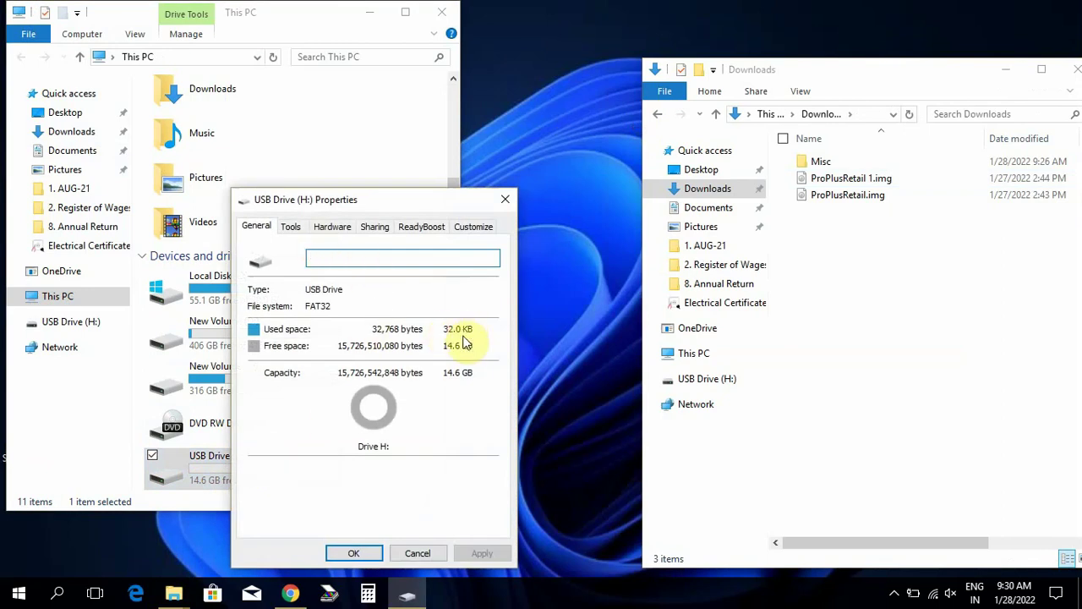
pyautogui.click(353, 552)
# Open USB Drive (H:) beside the Downloads window and try to copy and paste ProPlusRetail 1.img into it.
pyautogui.doubleClick(245, 476)
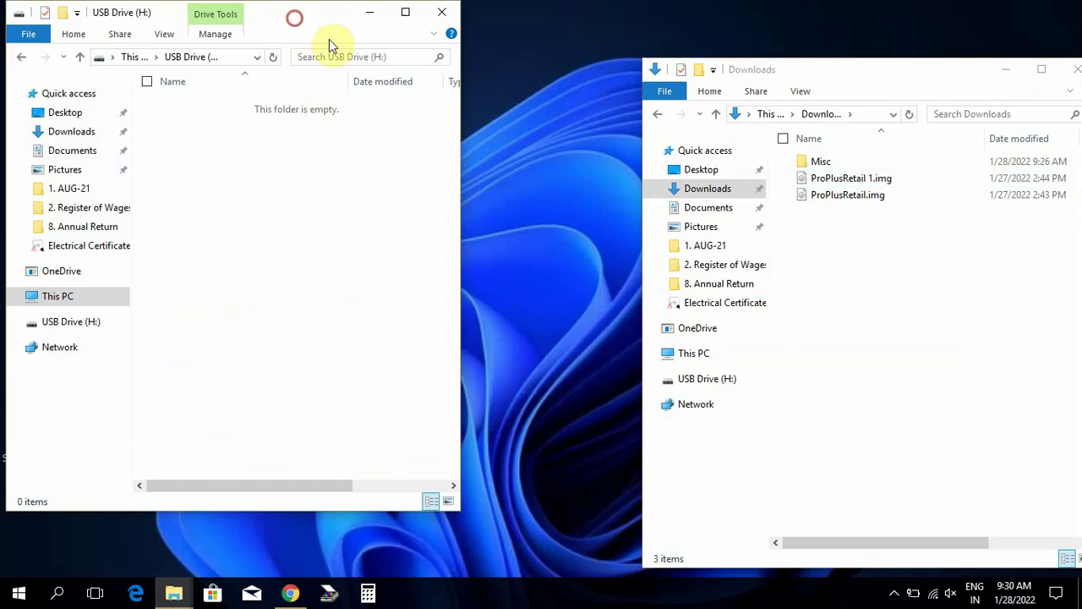
pyautogui.moveTo(296, 17); pyautogui.dragTo(455, 74)
pyautogui.click(841, 184)
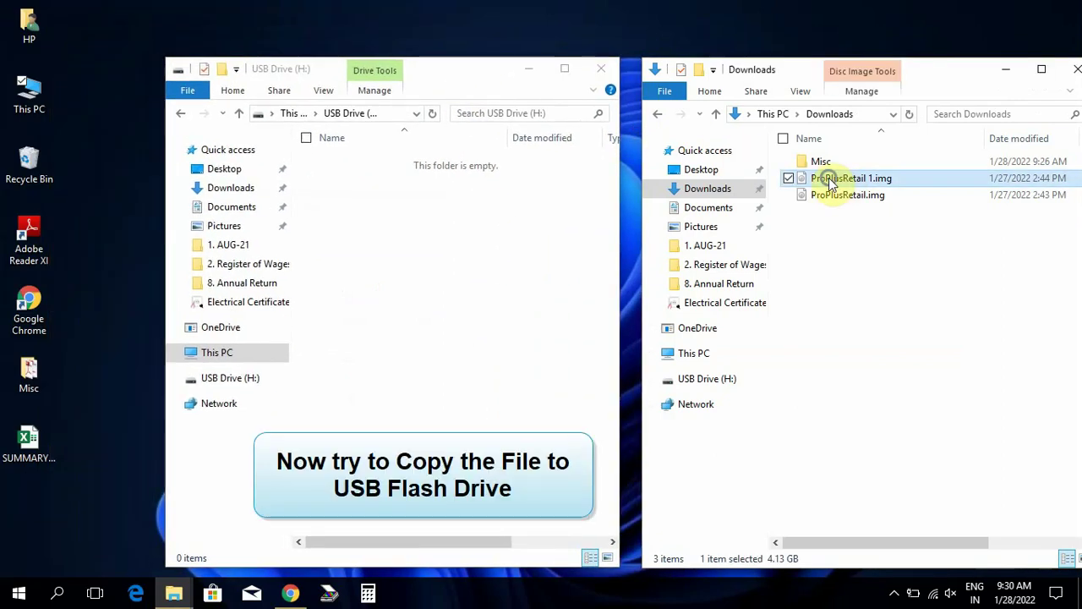
pyautogui.rightClick(830, 184)
pyautogui.click(862, 414)
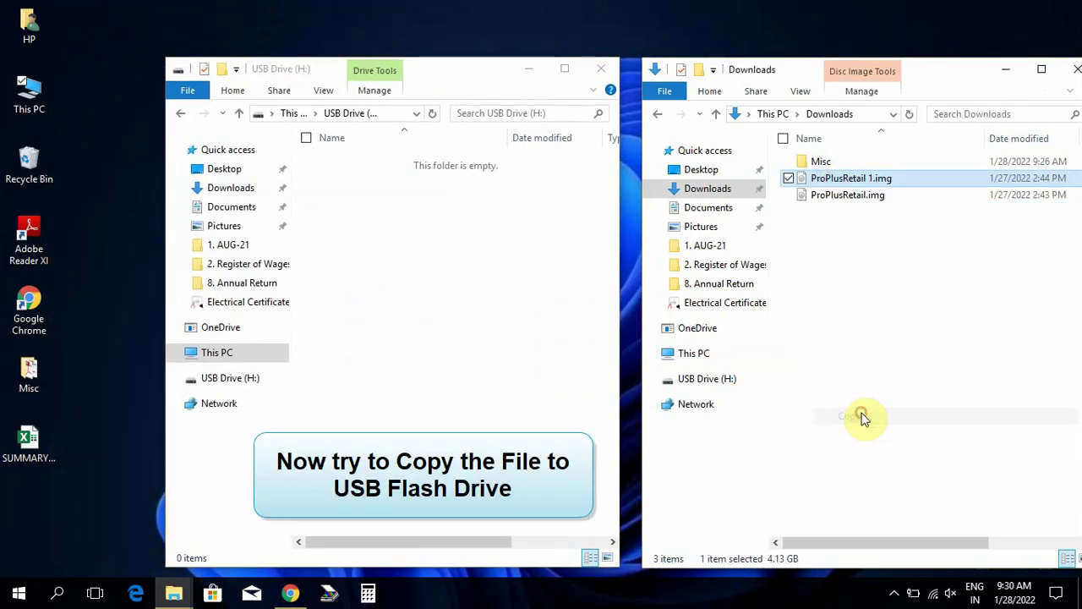
pyautogui.rightClick(405, 253)
pyautogui.click(445, 359)
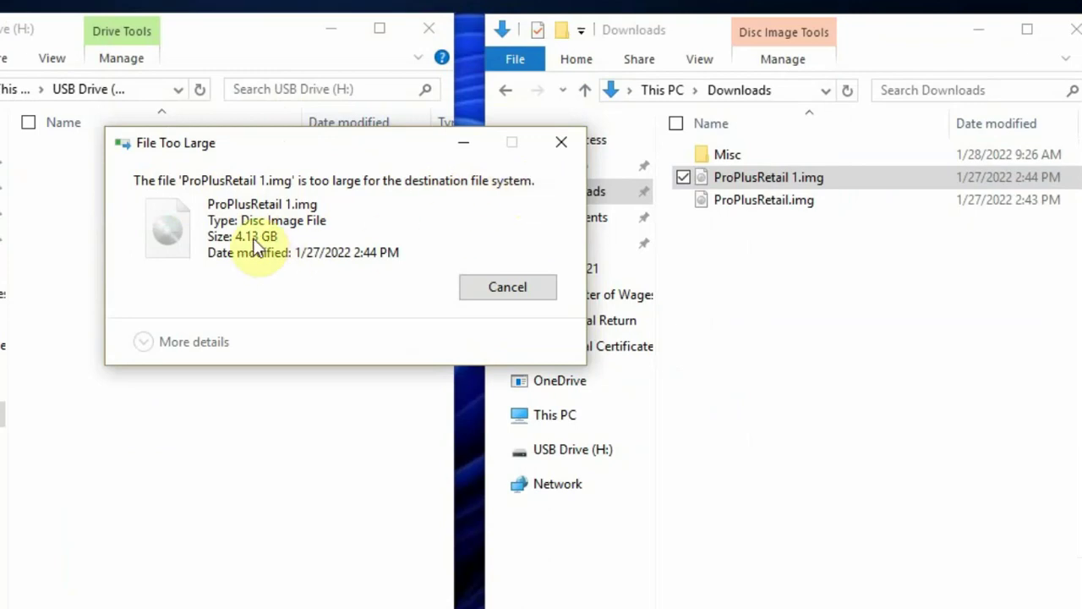
pyautogui.click(485, 281)
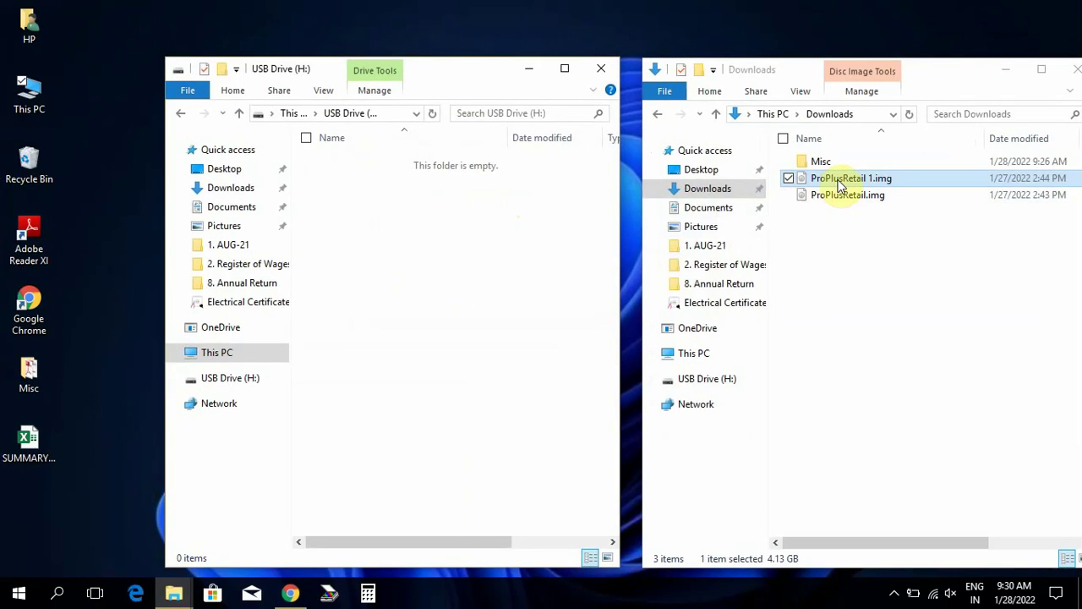
# Retry transferring ProPlusRetail 1.img directly from the Downloads window into the USB drive window.
pyautogui.moveTo(841, 184); pyautogui.dragTo(448, 245)
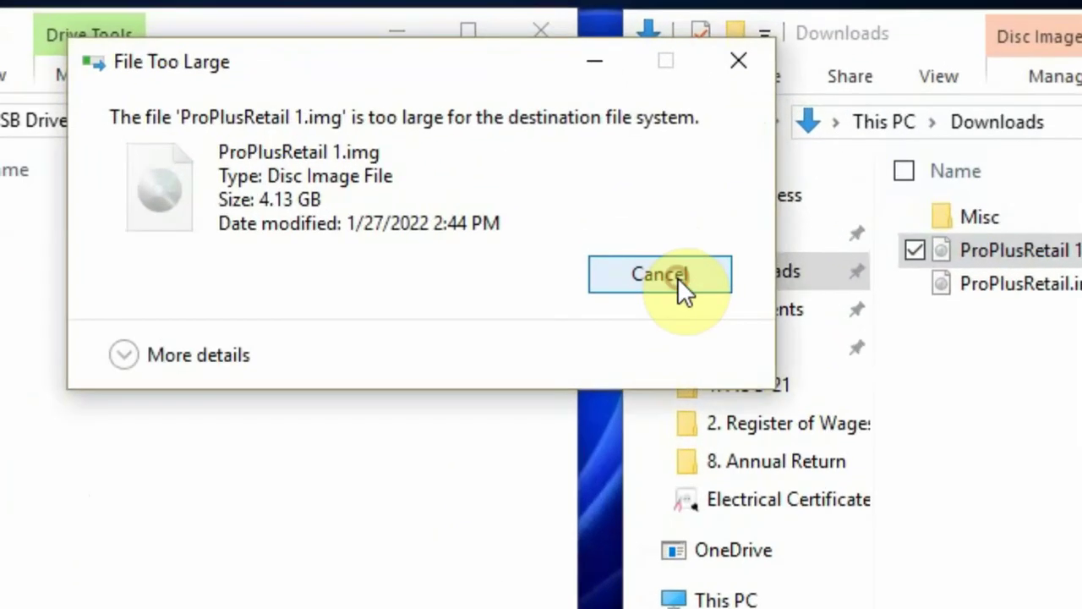
pyautogui.click(661, 189)
pyautogui.click(1020, 253)
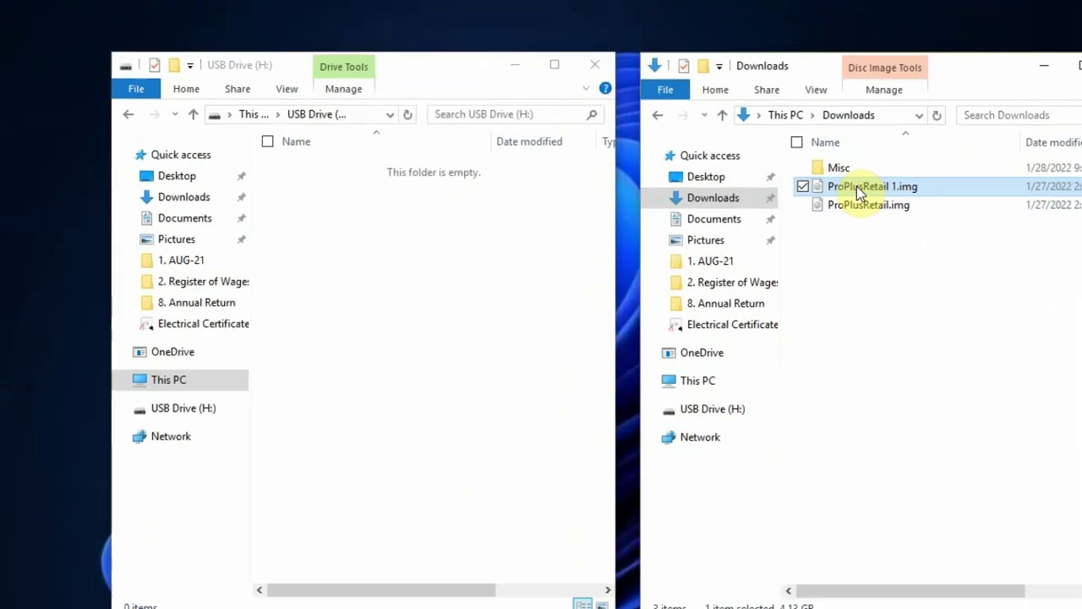
# Rename ProPlusRetail 1.img to "name change.img" and try to transfer it to the USB drive.
pyautogui.click(857, 186)
pyautogui.write('nam')
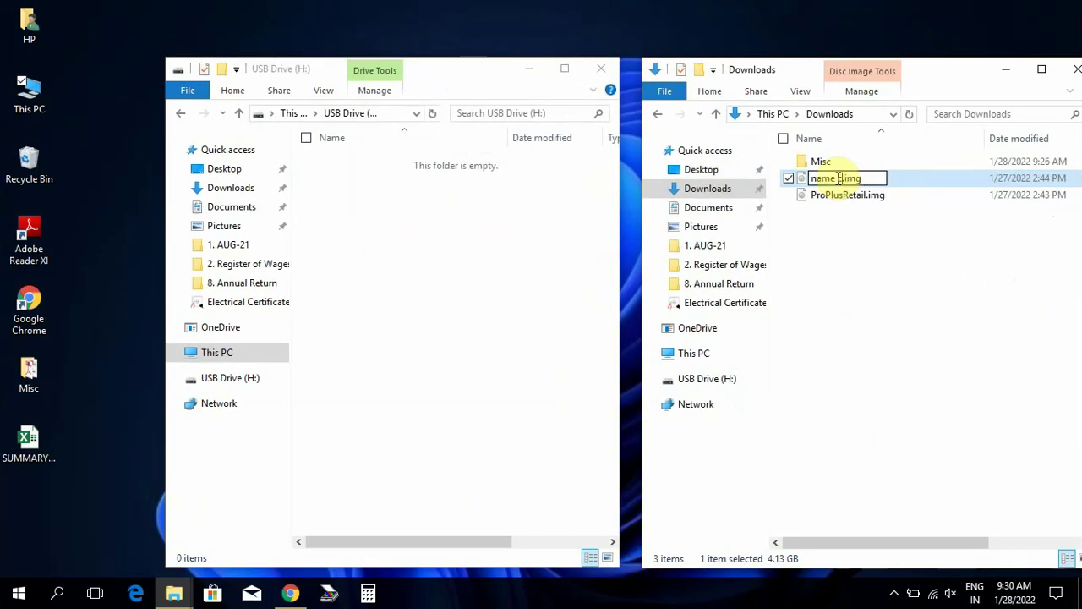
pyautogui.write('e change')
pyautogui.press('Return')
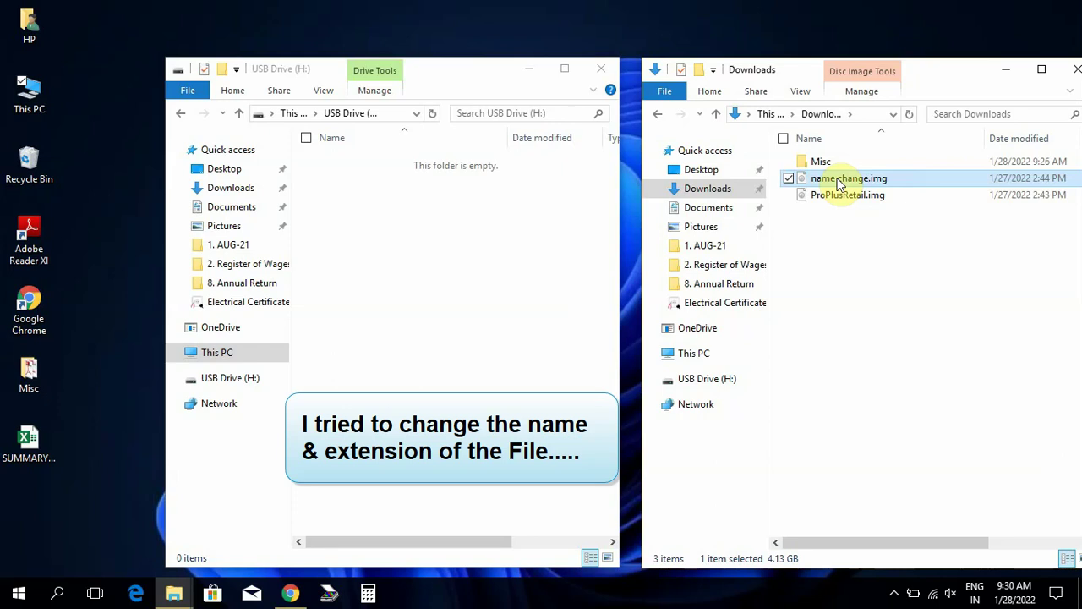
pyautogui.moveTo(840, 184); pyautogui.dragTo(545, 263)
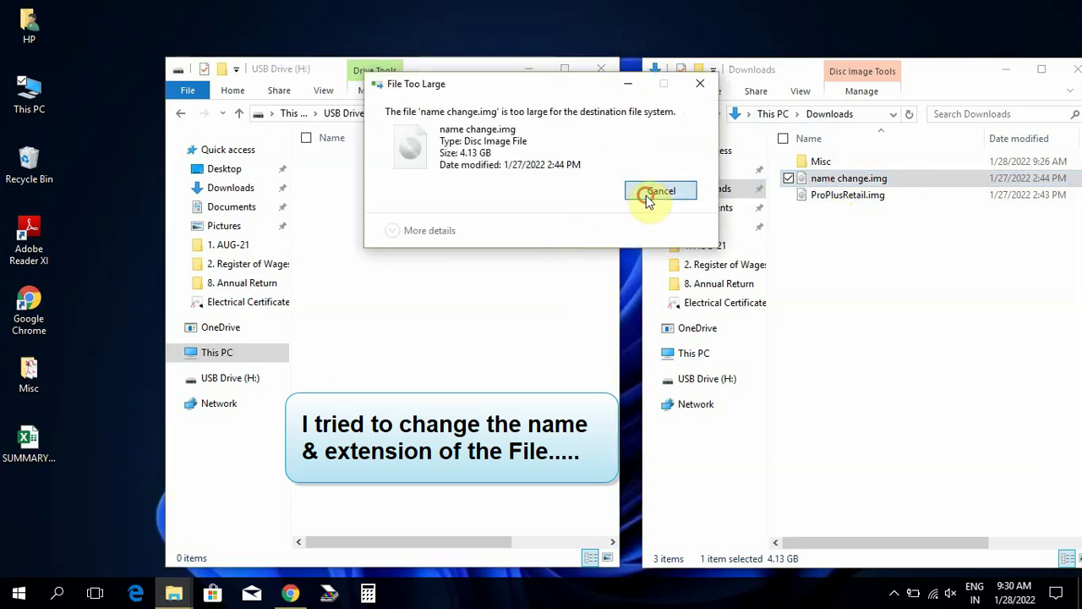
pyautogui.click(646, 193)
# Change the extension of "name change.img" to iso and try to transfer the file to the USB drive.
pyautogui.click(883, 181)
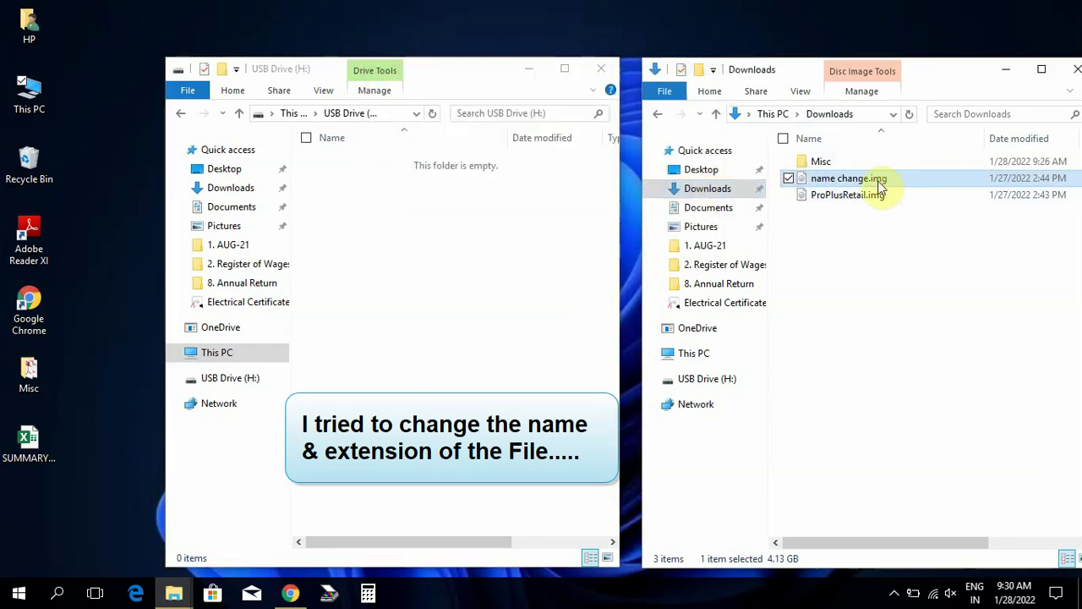
pyautogui.doubleClick(879, 178)
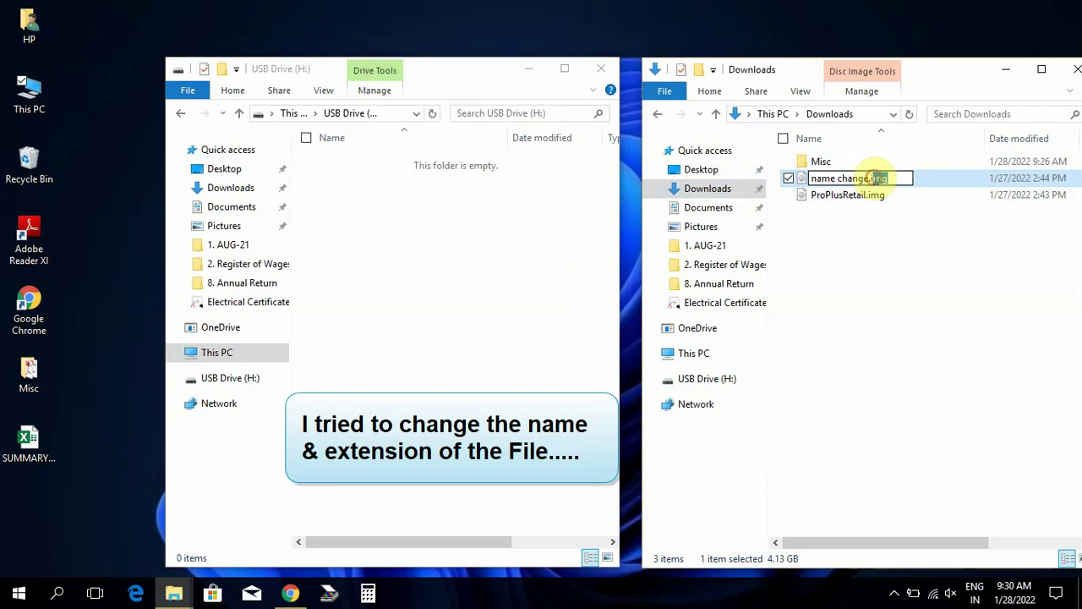
pyautogui.write('iso')
pyautogui.press('Return')
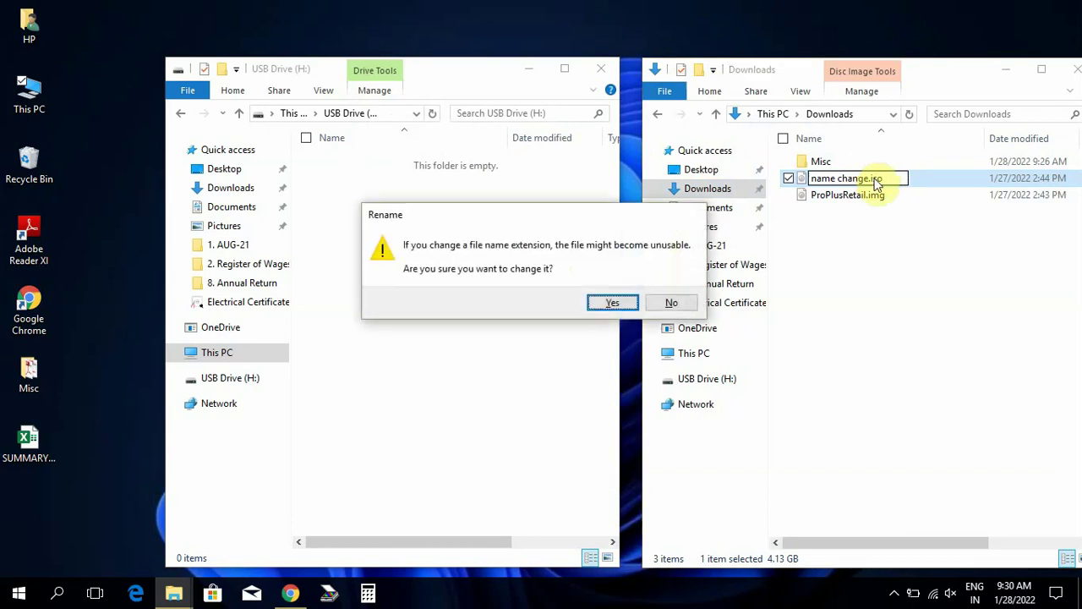
pyautogui.click(629, 306)
pyautogui.moveTo(833, 181); pyautogui.dragTo(486, 264)
pyautogui.click(652, 188)
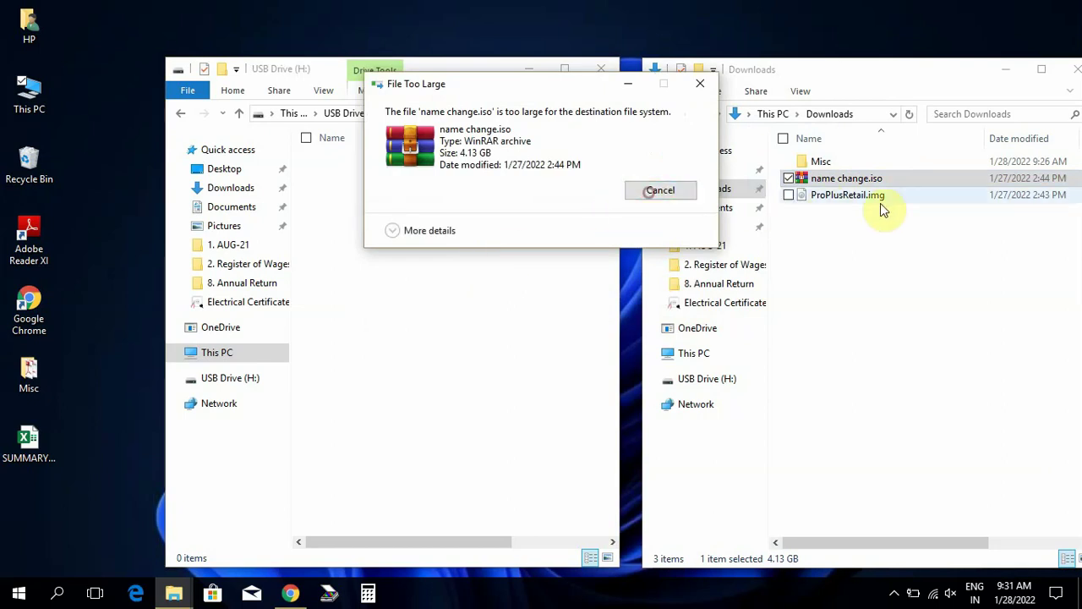
# Change the extension of "name change.iso" back to img and accept the extension change.
pyautogui.click(873, 180)
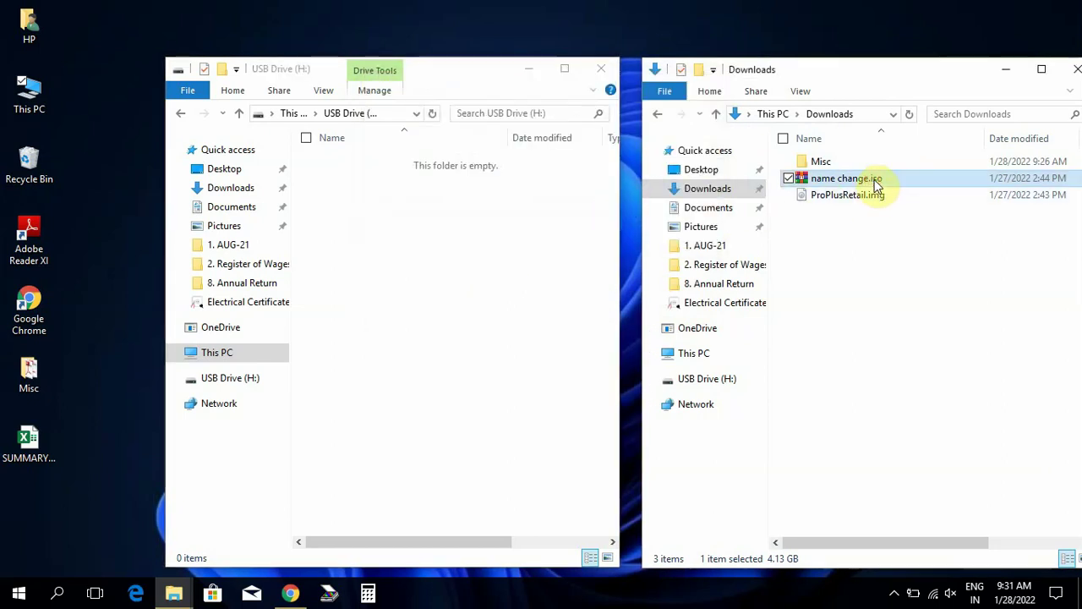
pyautogui.click(875, 181)
pyautogui.doubleClick(879, 179)
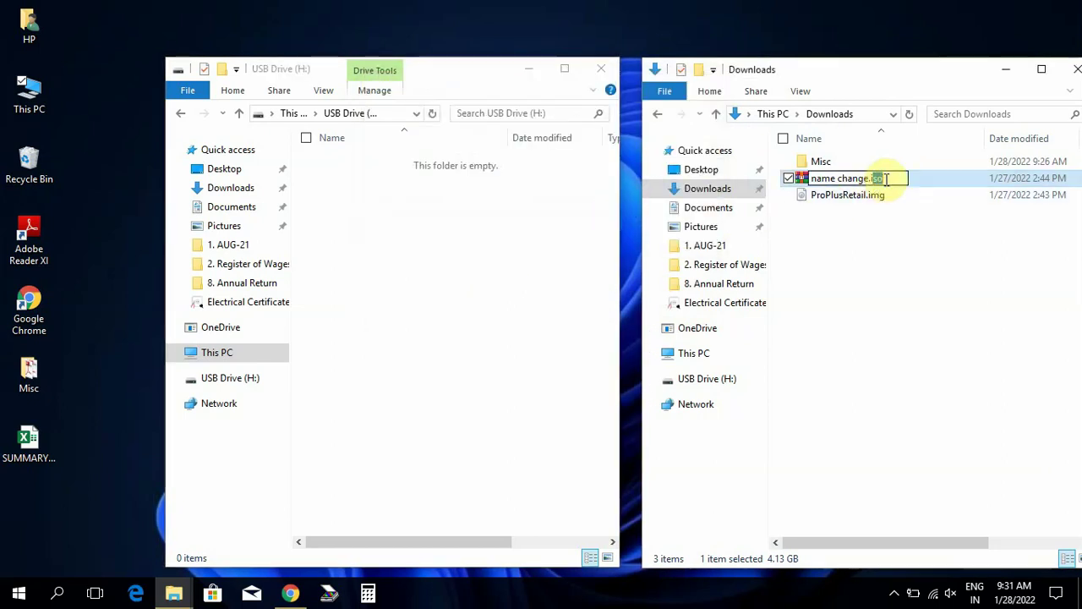
pyautogui.write('img')
pyautogui.press('Return')
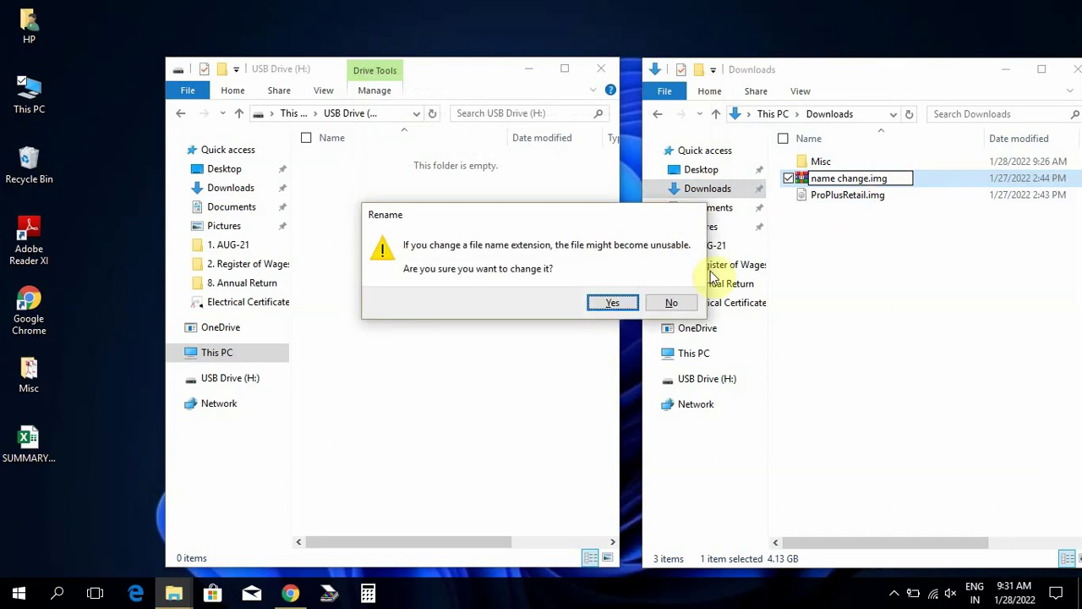
pyautogui.click(610, 302)
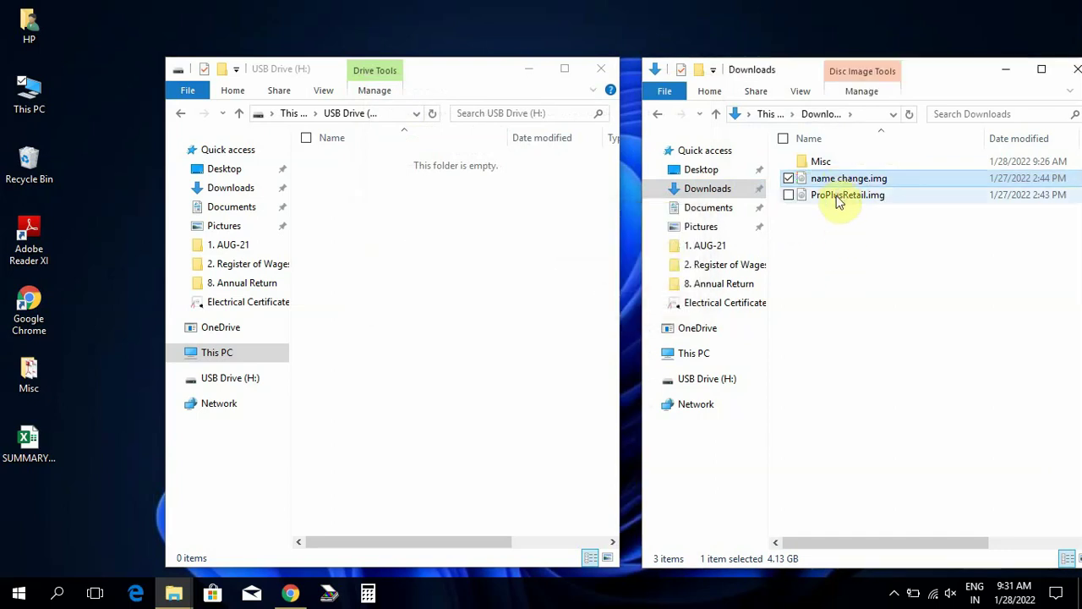
# Try to transfer the other image file, ProPlusRetail.img, from Downloads to the USB drive.
pyautogui.click(839, 195)
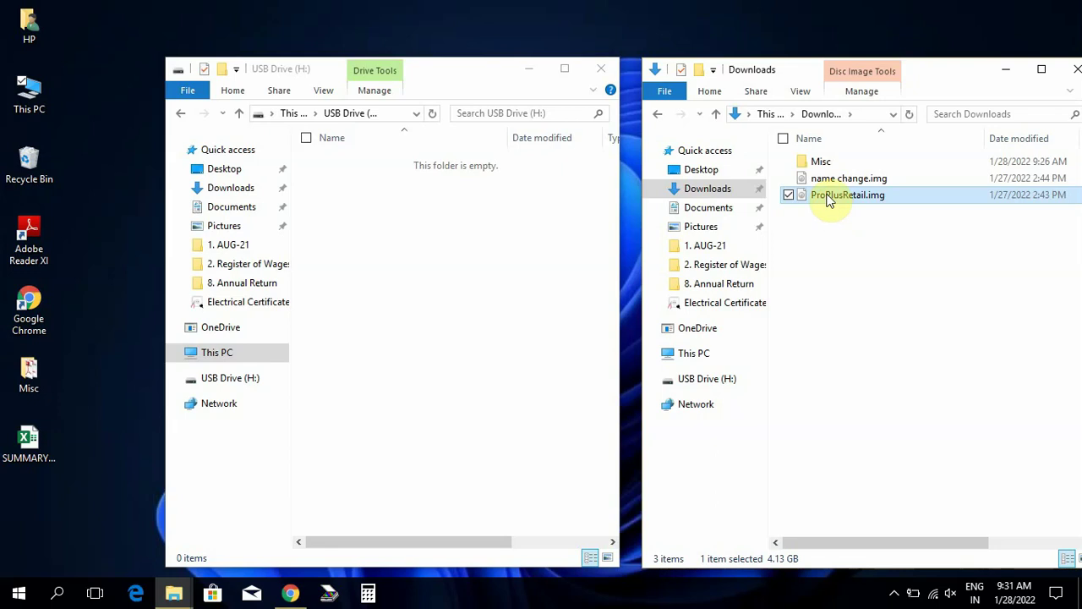
pyautogui.moveTo(828, 198); pyautogui.dragTo(511, 269)
pyautogui.click(653, 201)
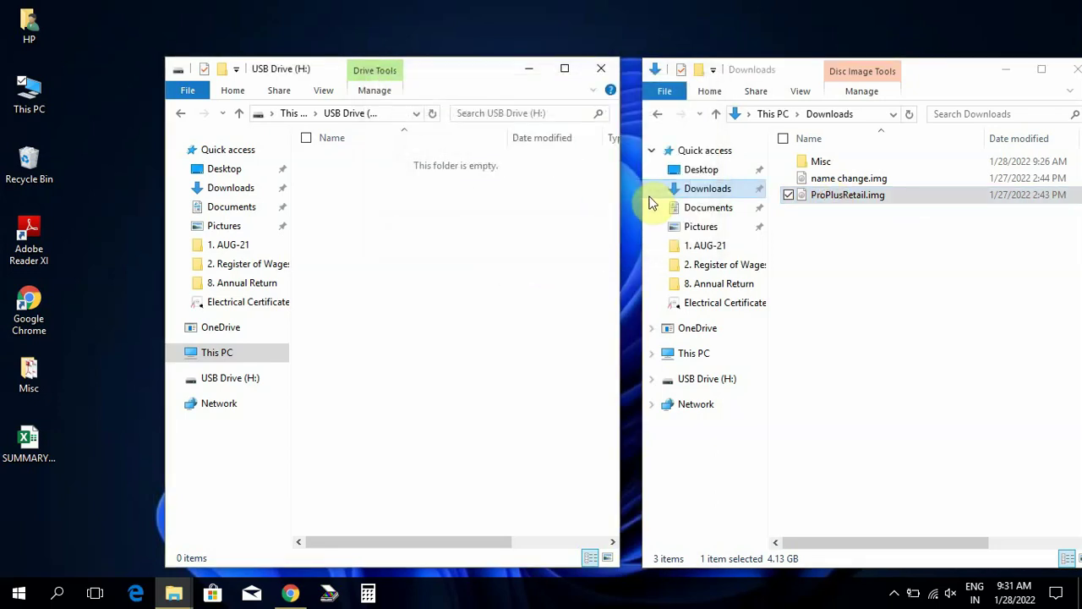
# Close the USB drive window and open the Format dialog for USB Drive (H:) from This PC.
pyautogui.click(590, 78)
pyautogui.doubleClick(37, 98)
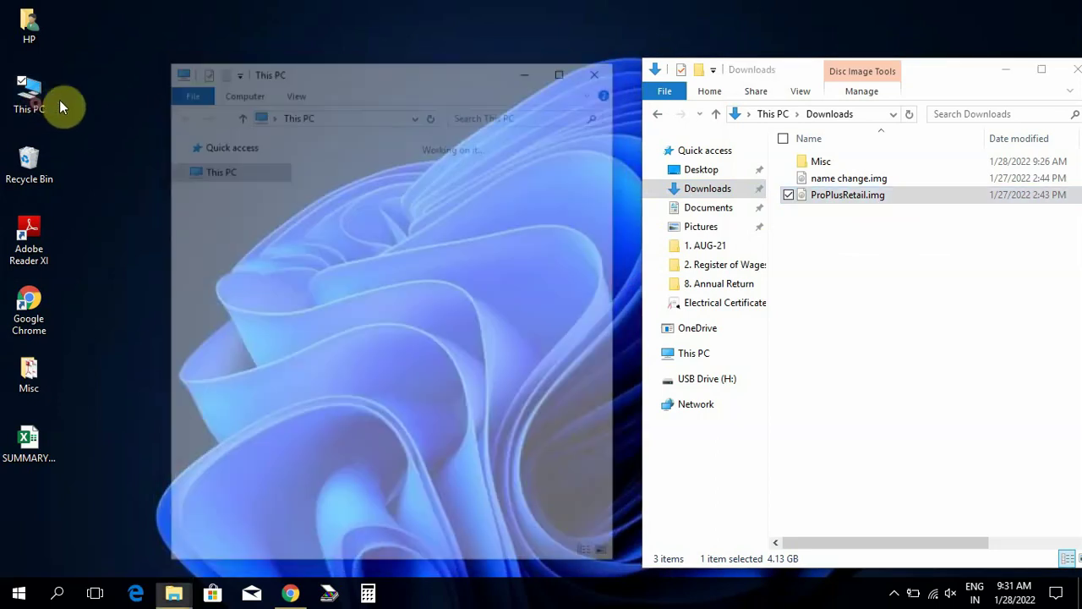
pyautogui.moveTo(609, 181); pyautogui.dragTo(607, 368)
pyautogui.click(368, 529)
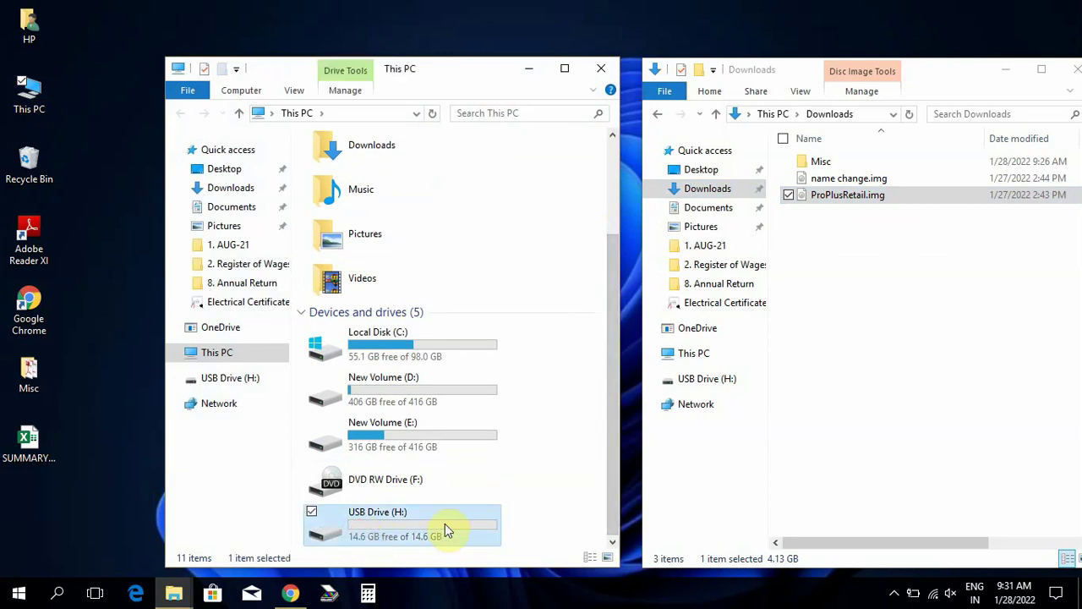
pyautogui.rightClick(386, 522)
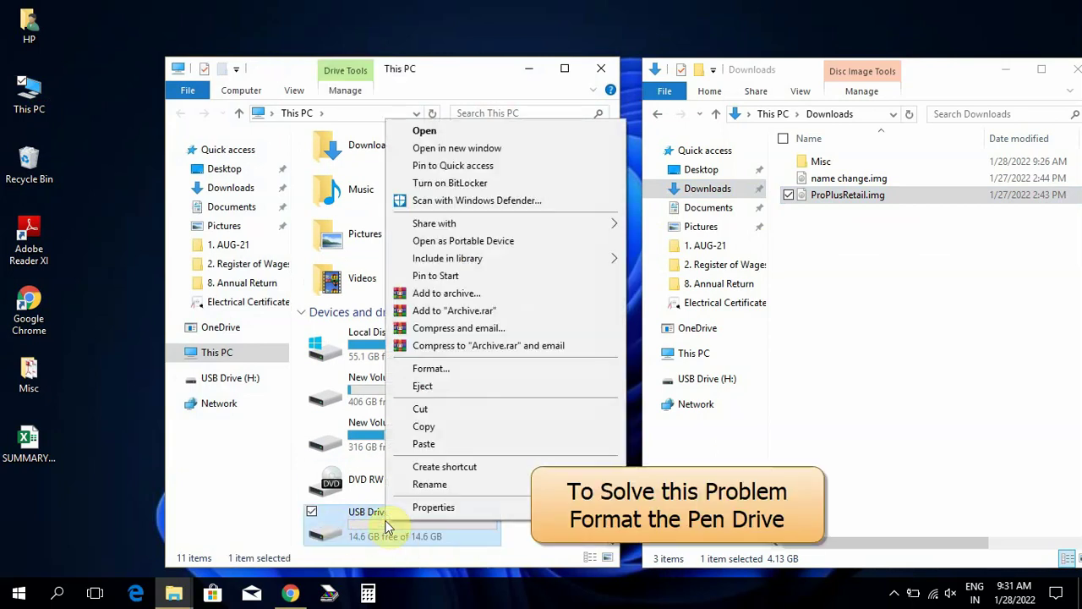
pyautogui.click(420, 374)
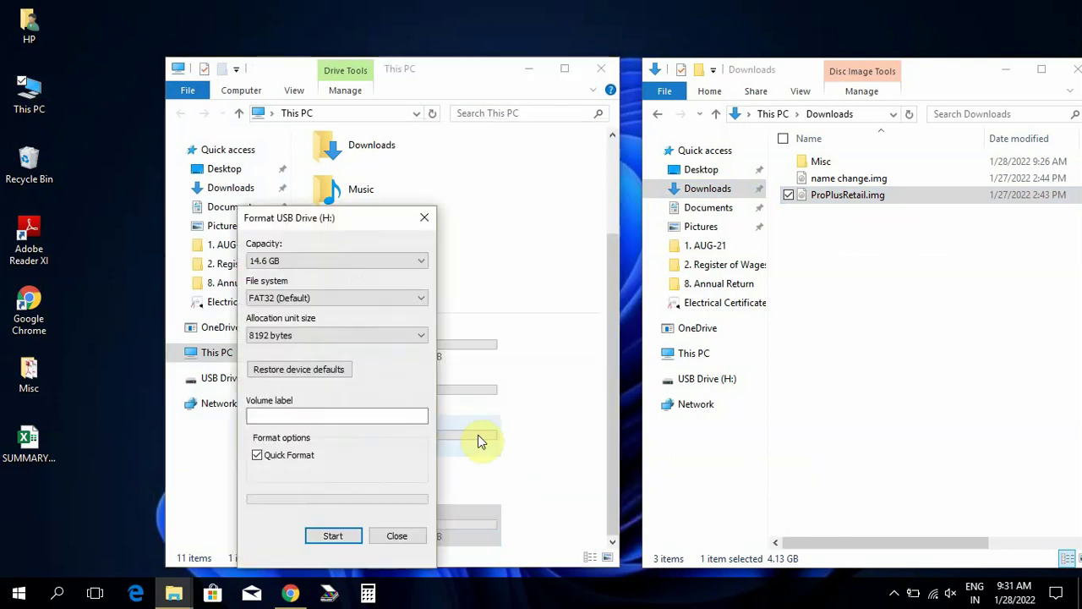
# Set the file system for formatting USB Drive (H:) to NTFS.
pyautogui.moveTo(344, 227); pyautogui.dragTo(268, 73)
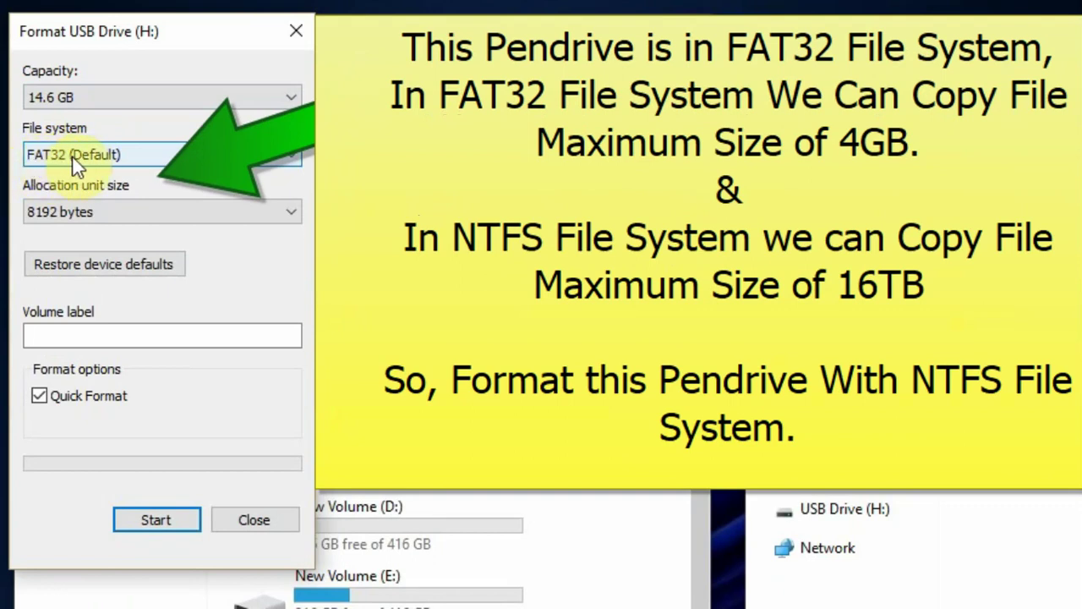
pyautogui.click(64, 165)
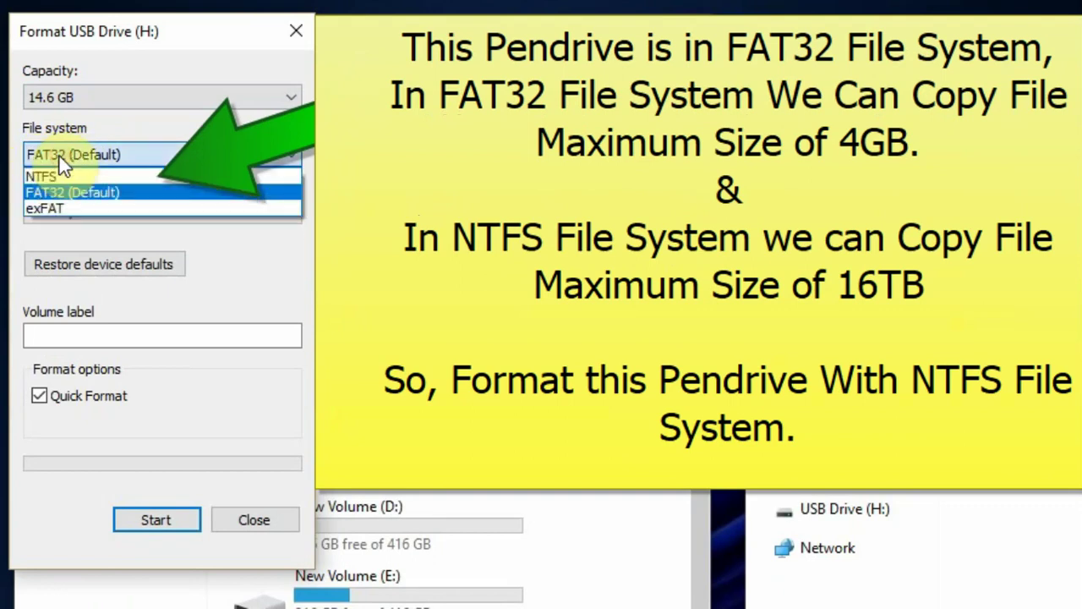
pyautogui.click(61, 159)
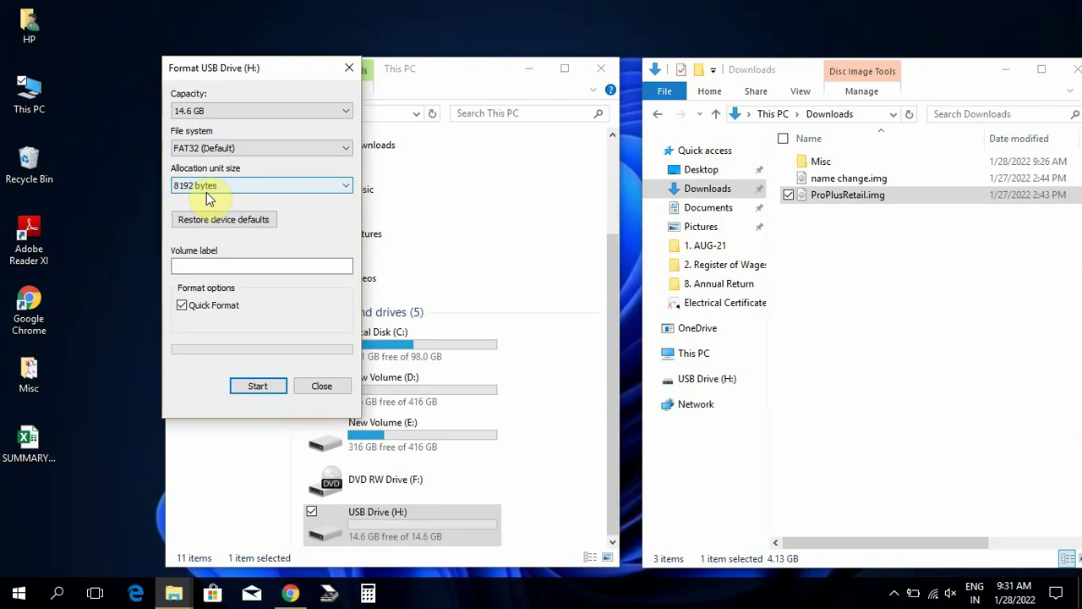
pyautogui.click(208, 147)
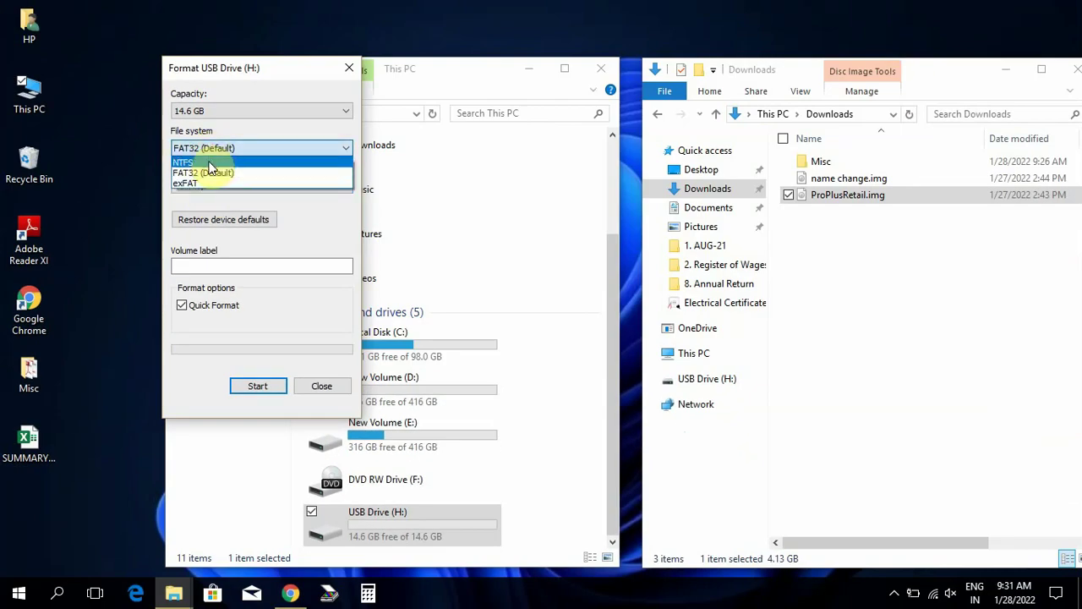
pyautogui.click(208, 161)
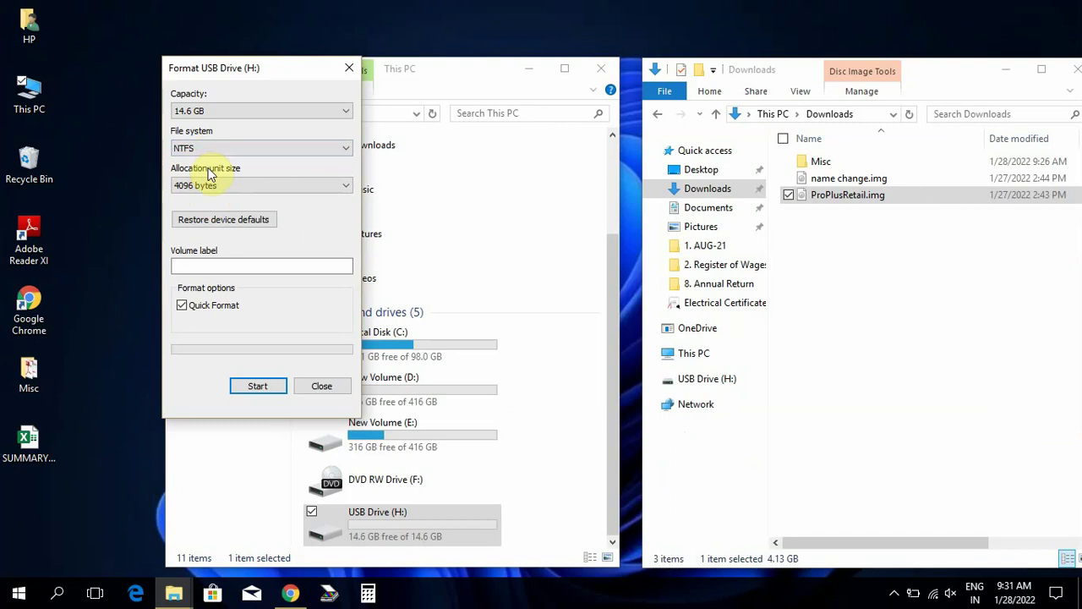
# Run the quick format of USB Drive (H:), accept the erase warning and close the Format dialog once it completes.
pyautogui.click(258, 386)
pyautogui.click(580, 296)
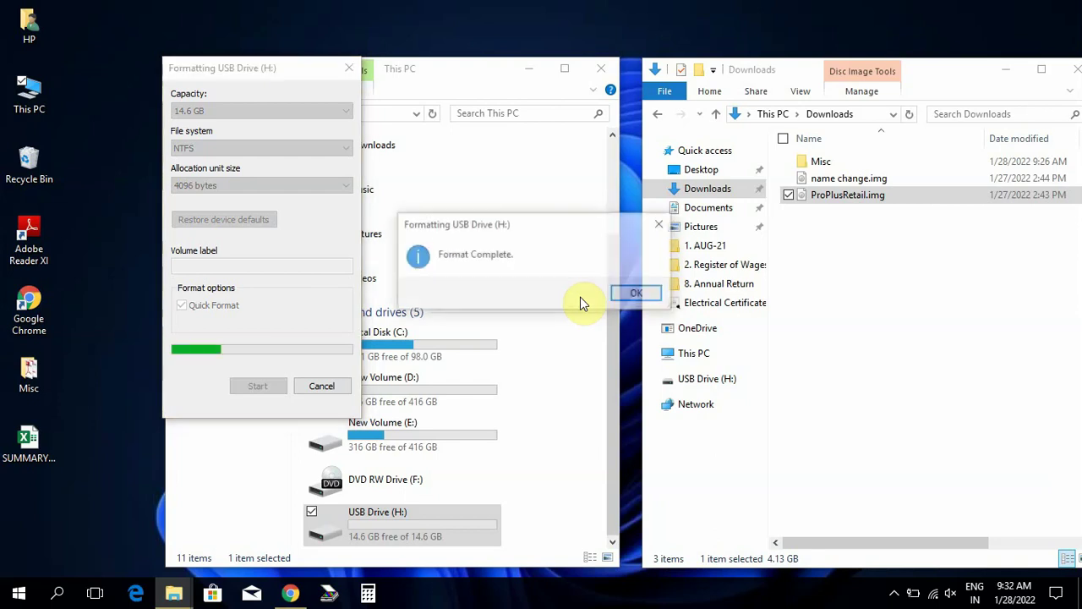
pyautogui.click(615, 298)
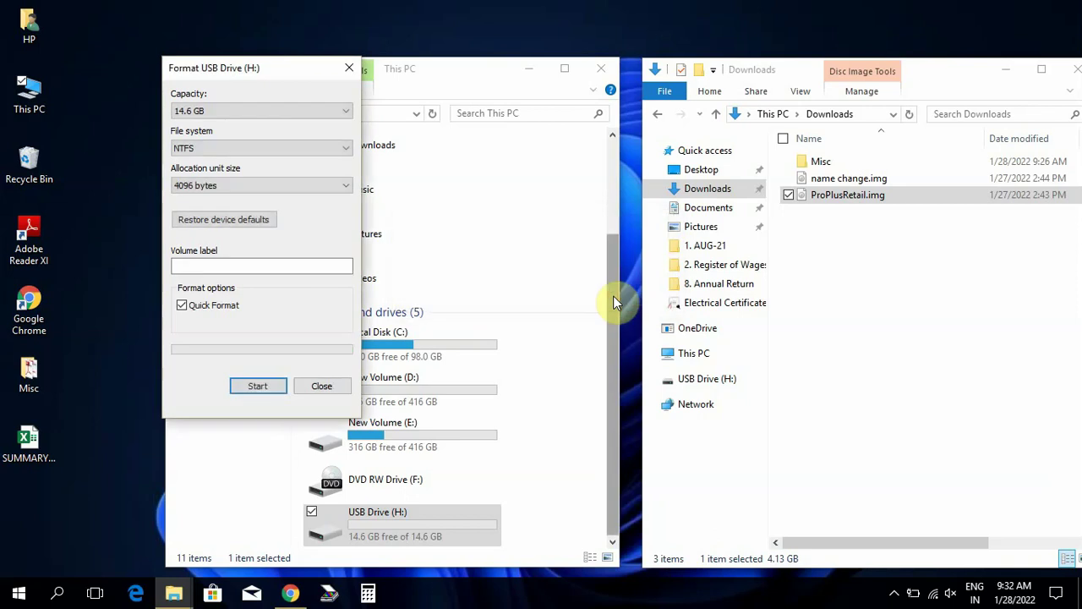
pyautogui.click(314, 387)
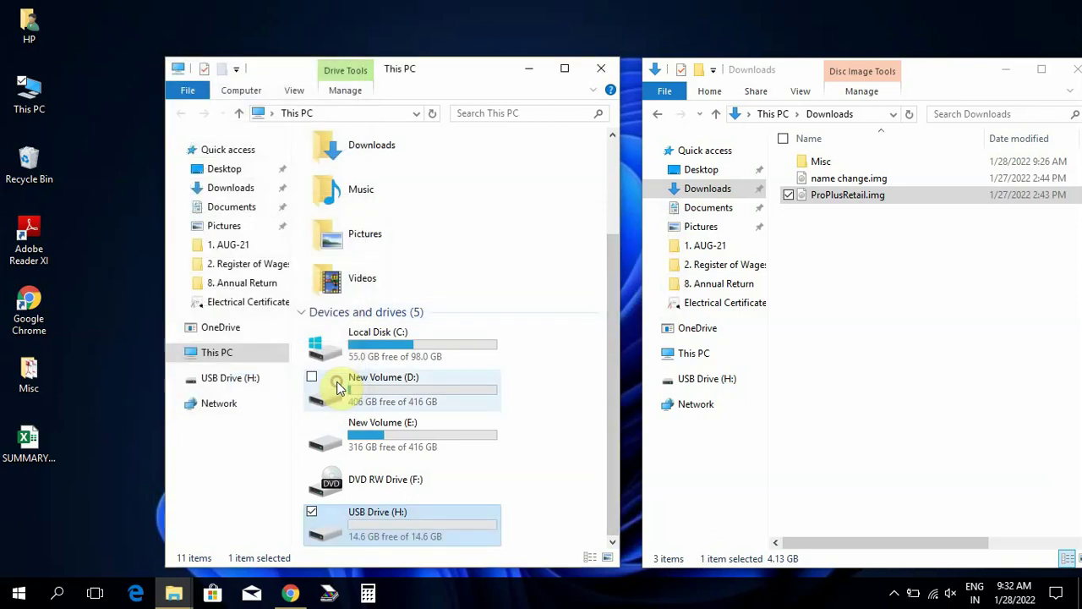
# Check the contents of USB Drive (H:) and its file system type in the drive's properties.
pyautogui.doubleClick(415, 526)
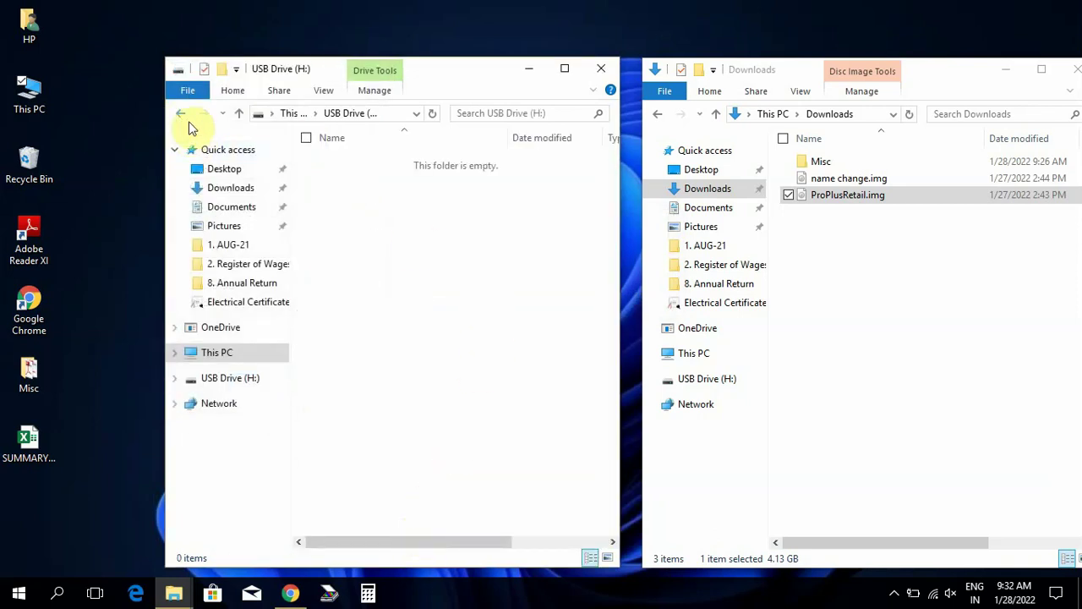
pyautogui.click(182, 114)
pyautogui.rightClick(427, 529)
pyautogui.click(446, 516)
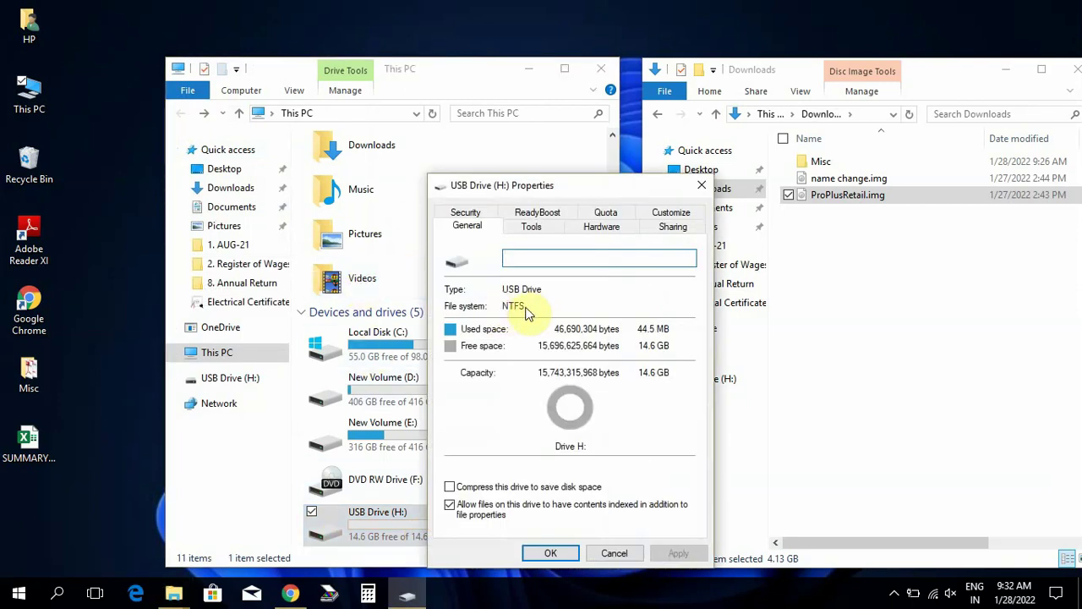
pyautogui.click(701, 187)
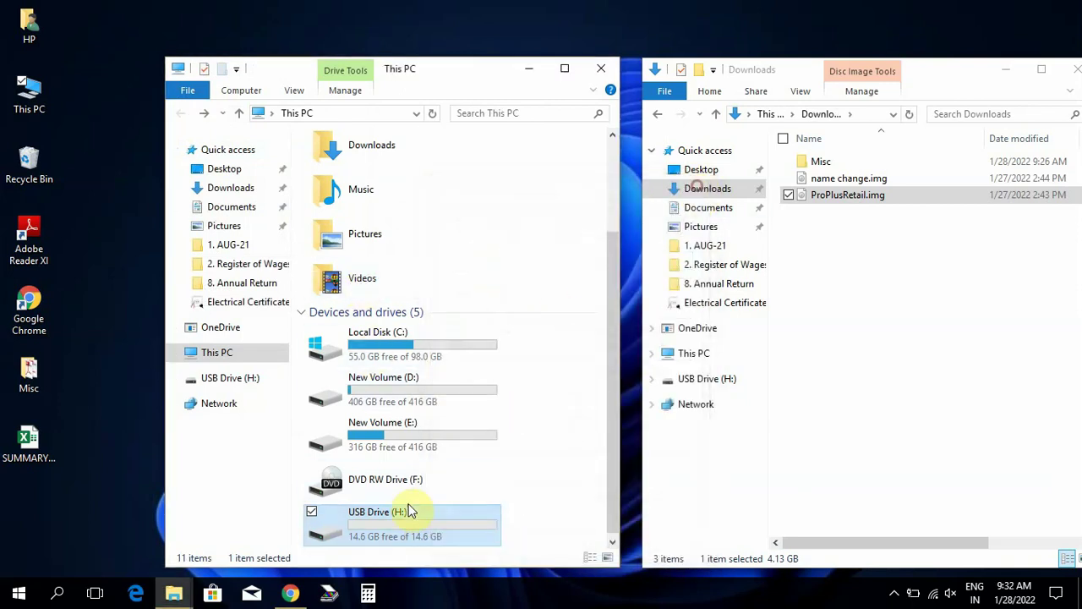
# Copy "name change.img" from Downloads to USB Drive (H:).
pyautogui.doubleClick(407, 510)
pyautogui.click(810, 232)
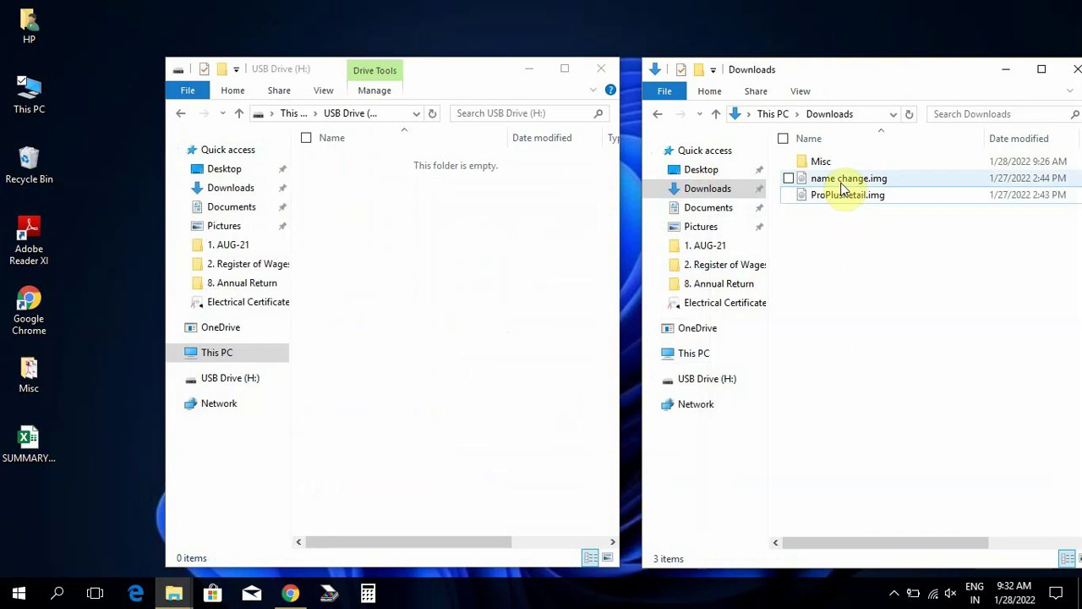
pyautogui.click(844, 199)
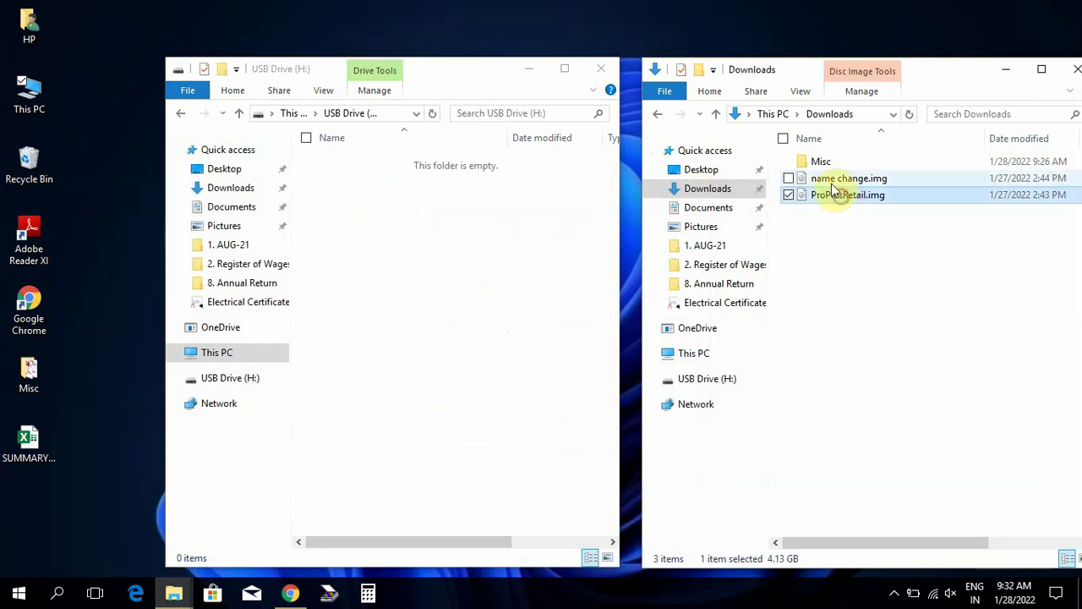
pyautogui.click(835, 180)
pyautogui.moveTo(836, 180); pyautogui.dragTo(486, 264)
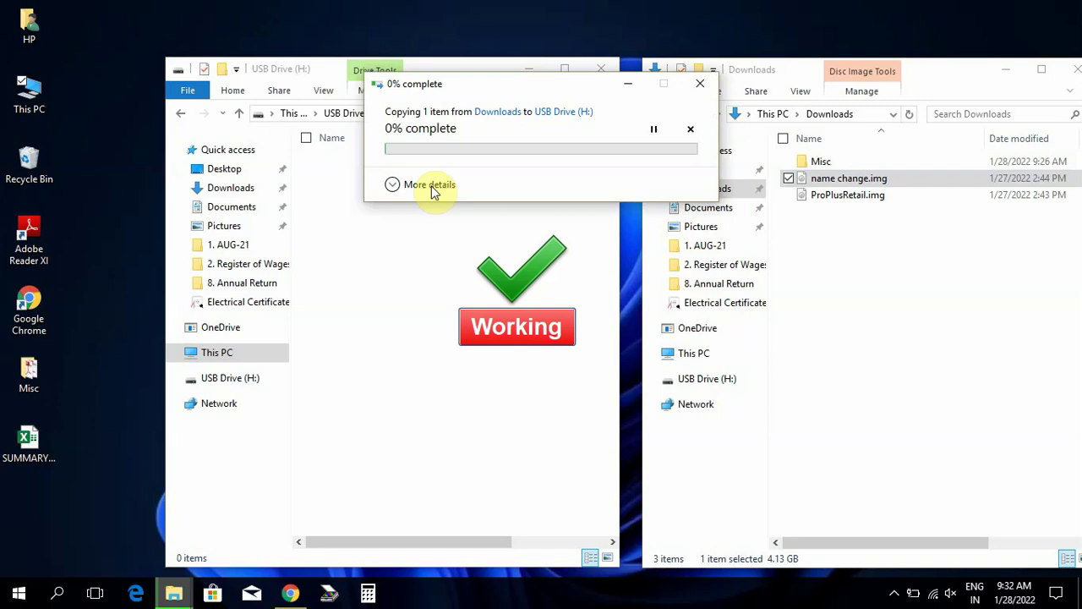
pyautogui.click(431, 188)
pyautogui.click(416, 275)
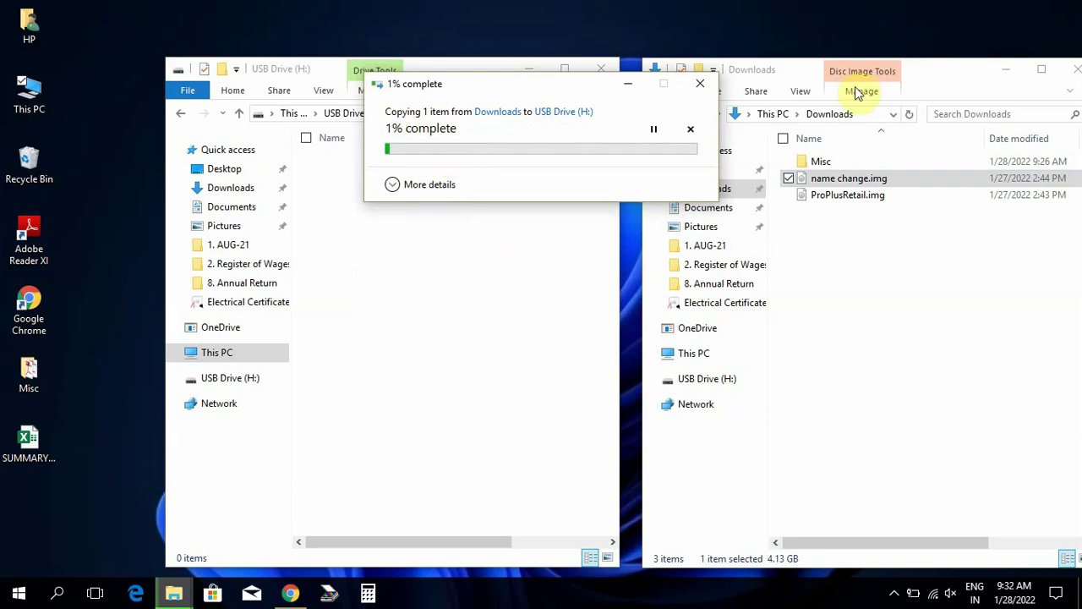
# Minimize the Downloads window, close the USB drive window and minimize the copy progress while the transfer continues.
pyautogui.click(1005, 68)
pyautogui.click(601, 69)
pyautogui.moveTo(581, 91); pyautogui.dragTo(325, 66)
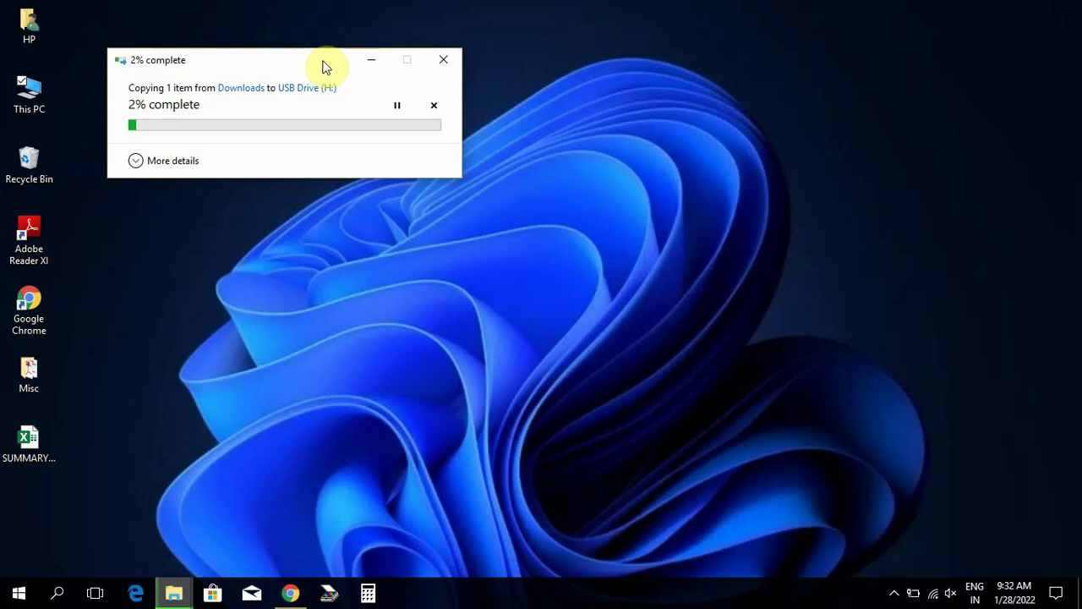
pyautogui.click(378, 65)
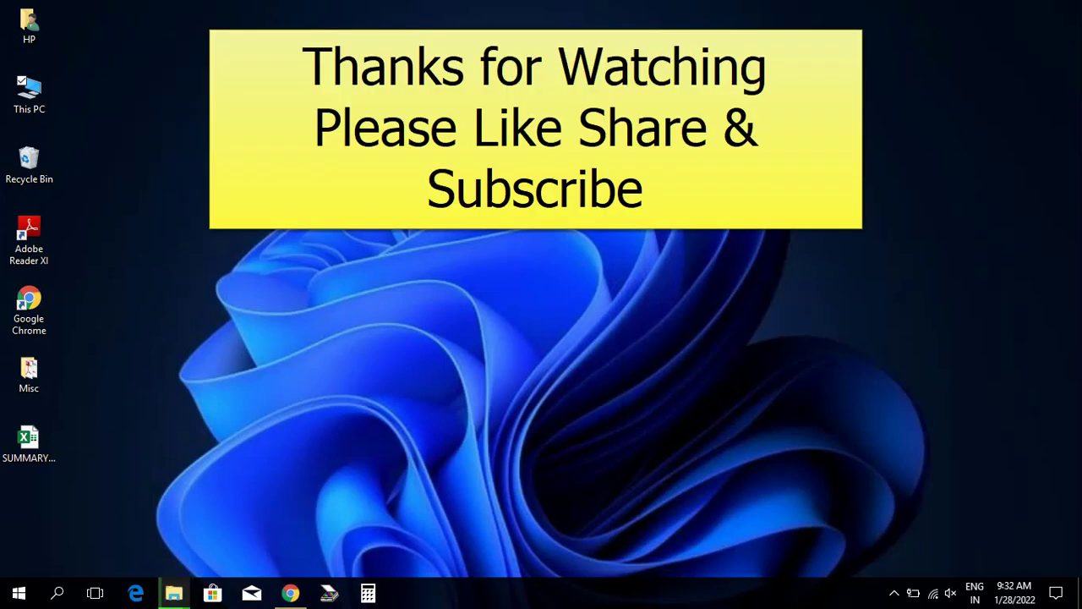